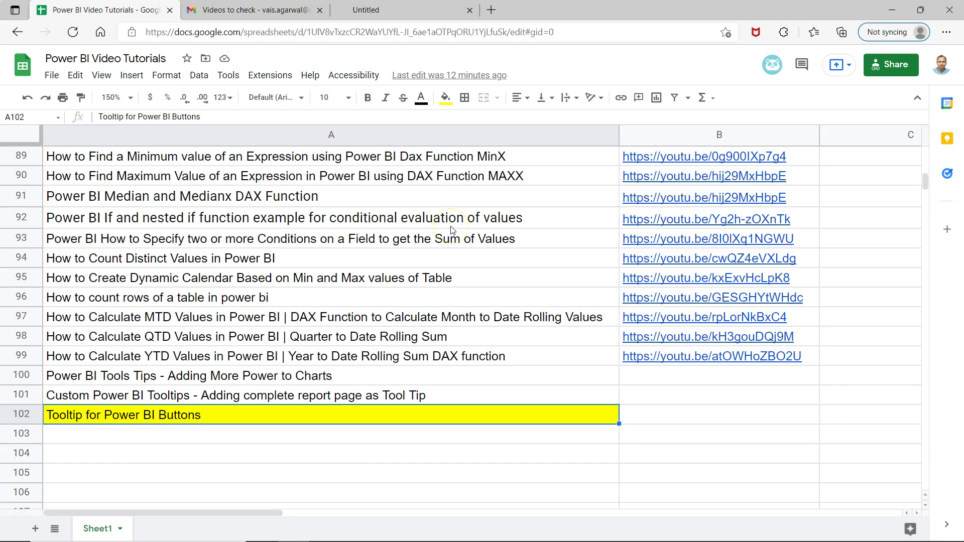
Step: Move from the Google Sheets tutorial list to the Power BI Sales Dashboard
{"action": "mouse_move", "coordinate": [657, 223]}
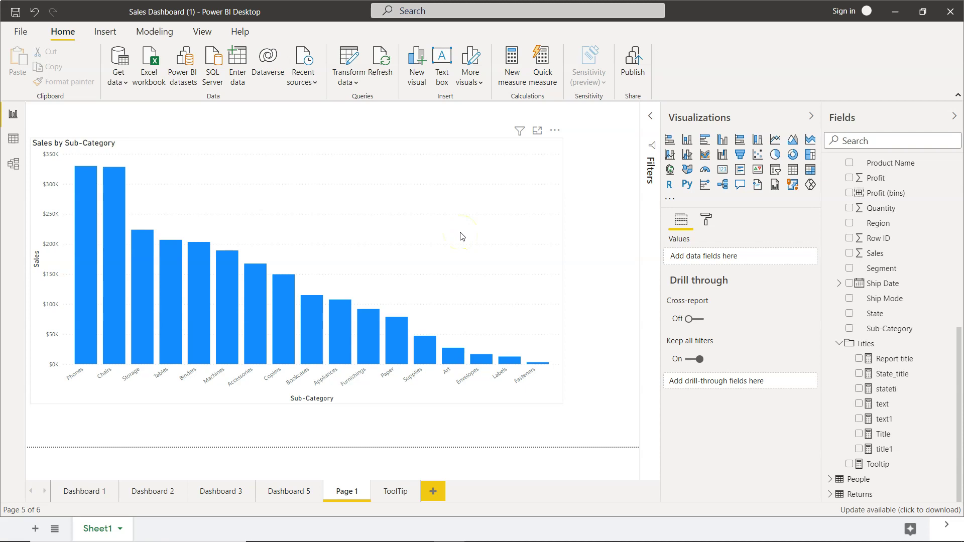
Step: Add an Information button and place it above the Sales by Sub-Category chart
{"action": "left_click", "coordinate": [595, 221]}
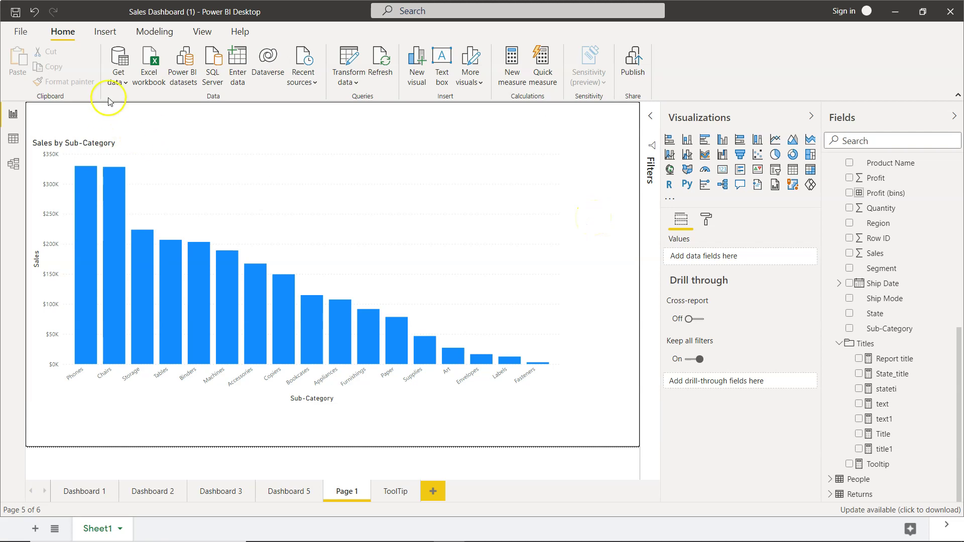
{"action": "left_click", "coordinate": [119, 64]}
{"action": "left_click", "coordinate": [105, 31]}
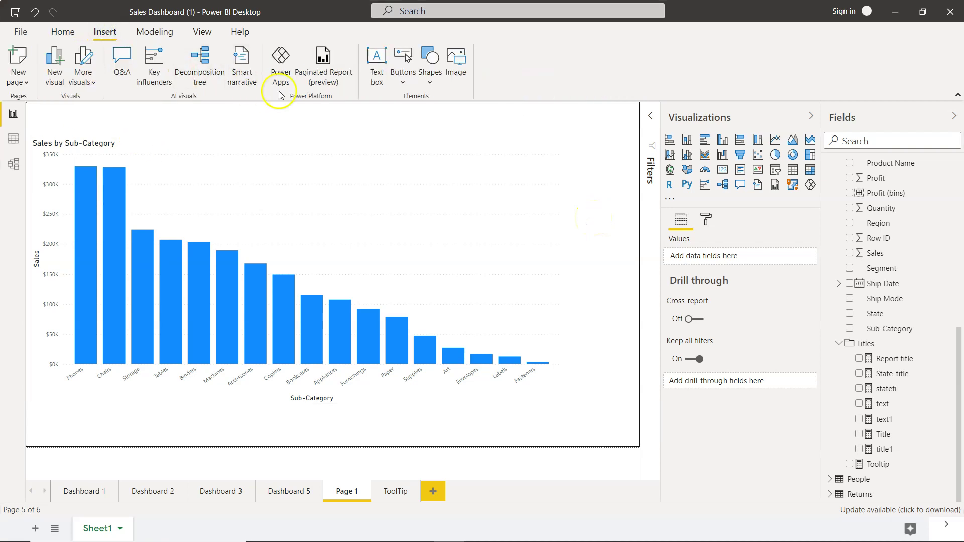
{"action": "left_click", "coordinate": [399, 72]}
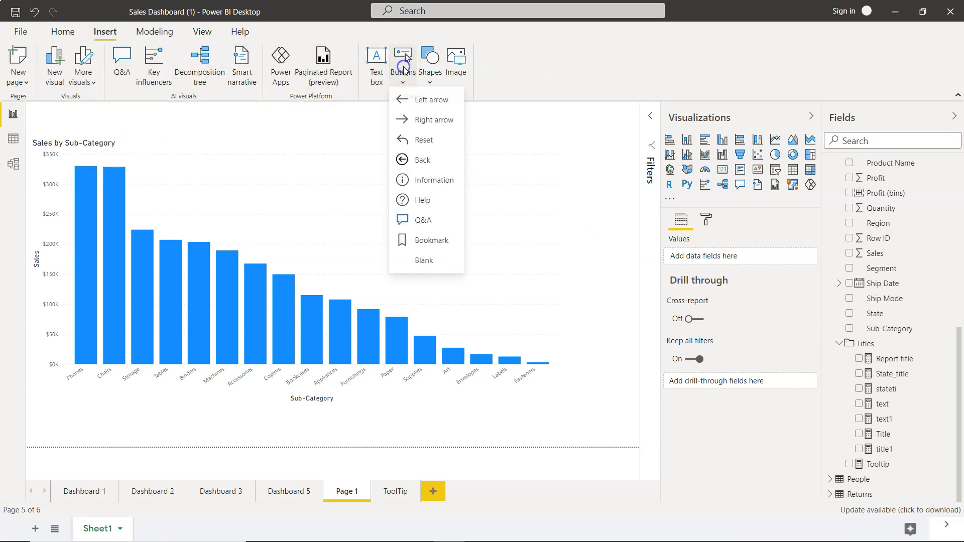
{"action": "left_click", "coordinate": [441, 184]}
{"action": "left_click_drag", "start_coordinate": [44, 113], "coordinate": [208, 121]}
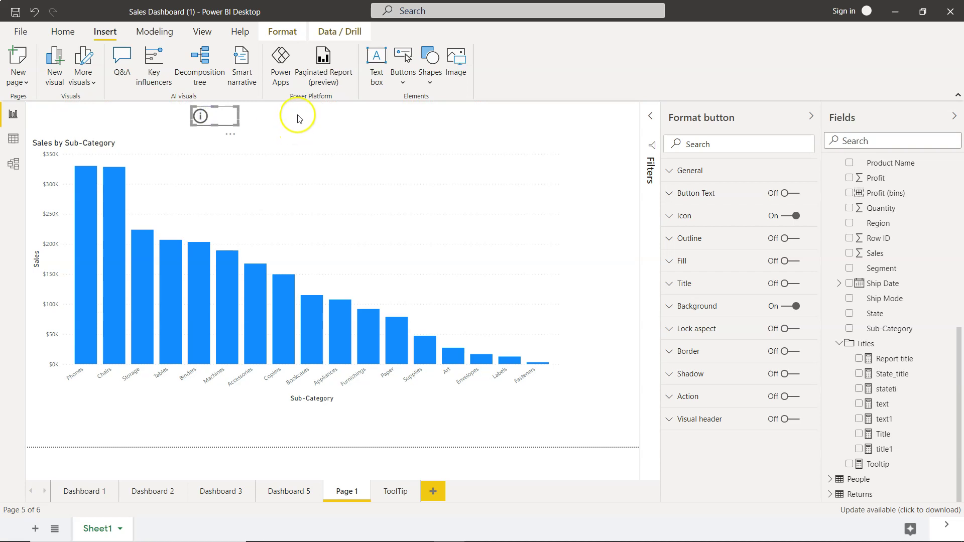
{"action": "left_click", "coordinate": [298, 116]}
{"action": "left_click", "coordinate": [201, 115]}
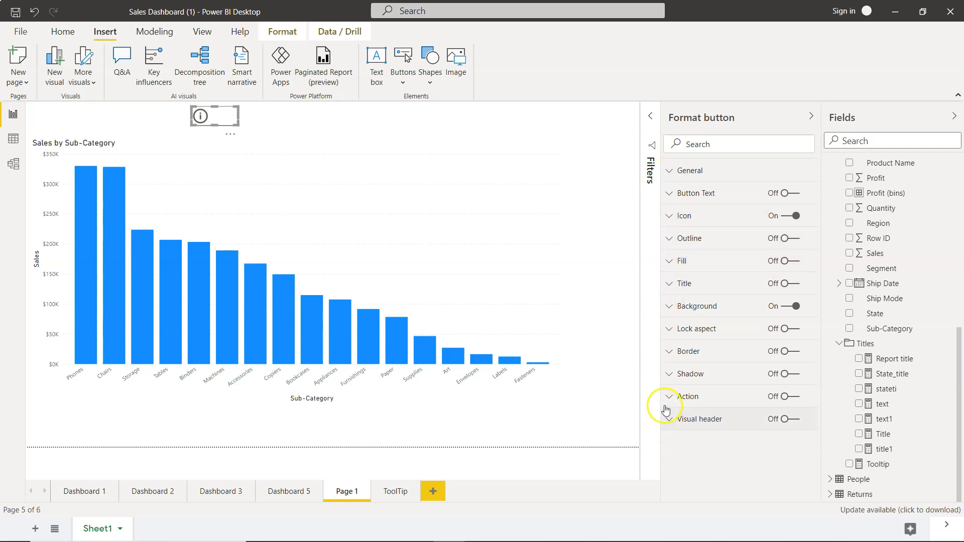
Step: Turn on the button's Action and keep its type as Back
{"action": "left_click", "coordinate": [792, 398]}
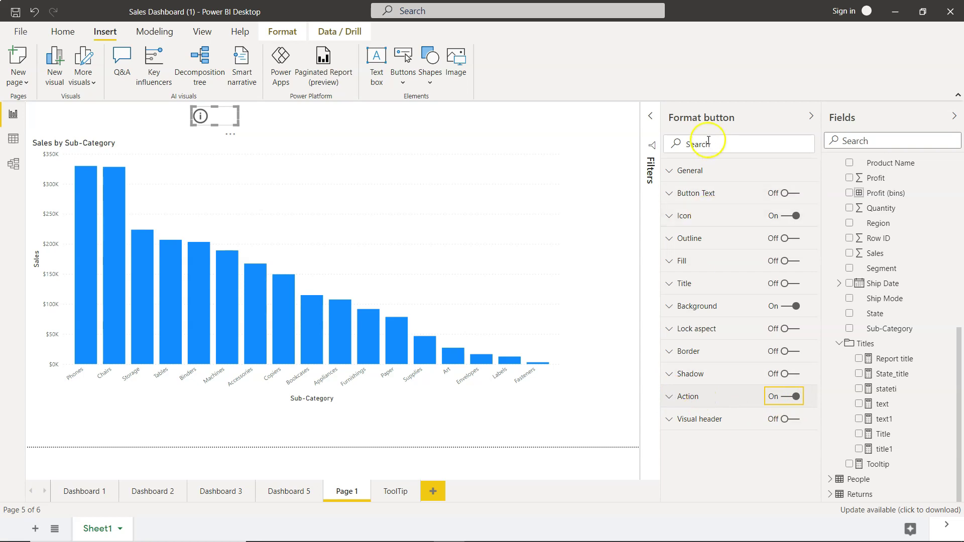
{"action": "left_click", "coordinate": [669, 401]}
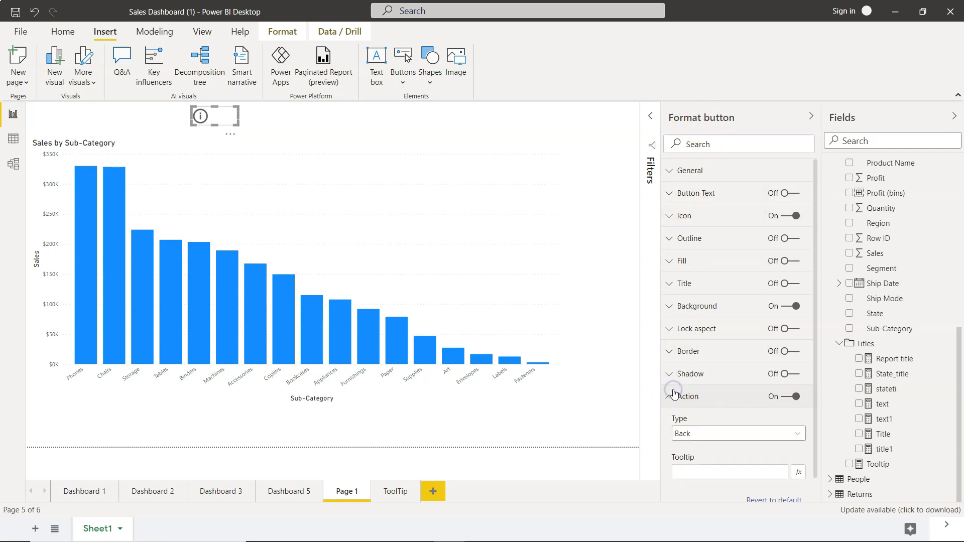
{"action": "scroll", "coordinate": [673, 394], "scroll_direction": "down", "scroll_amount": 1}
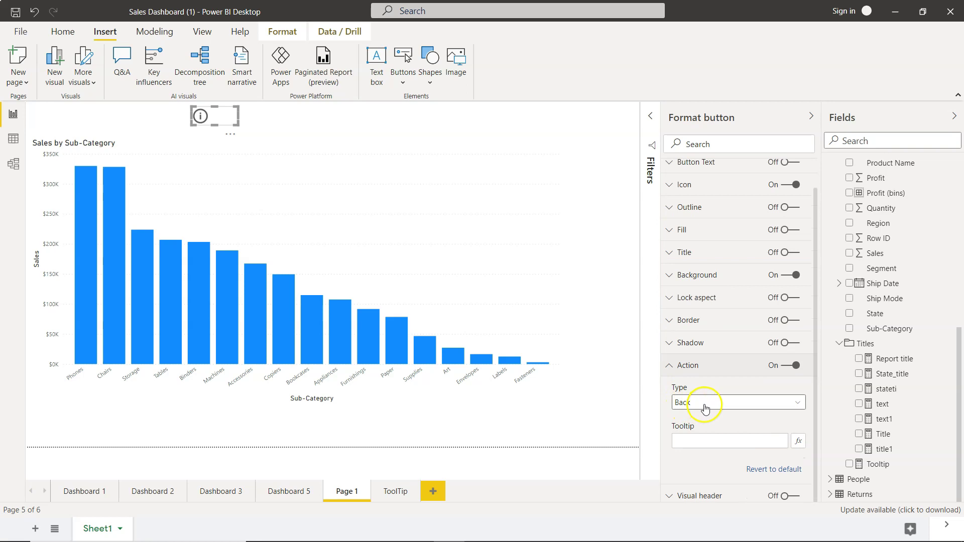
{"action": "left_click", "coordinate": [759, 404]}
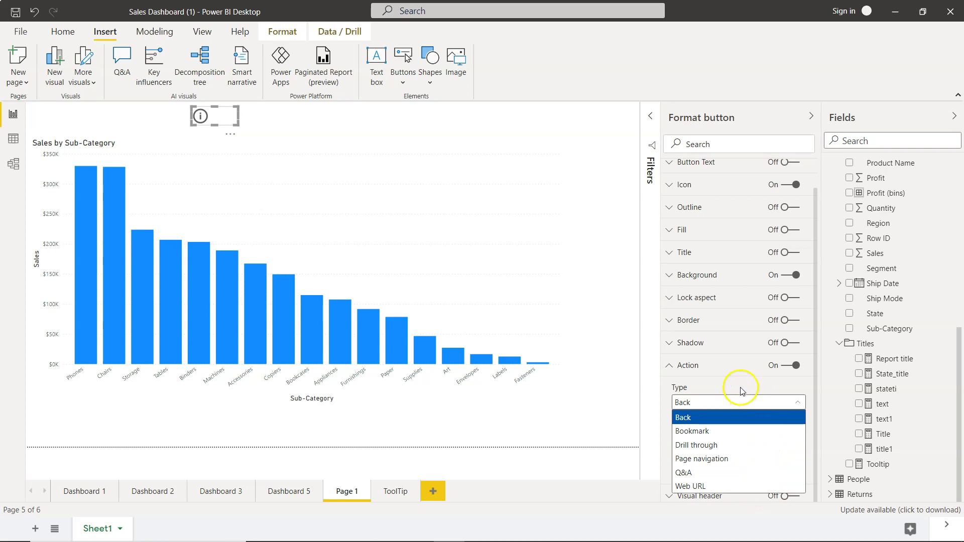
{"action": "left_click", "coordinate": [733, 401]}
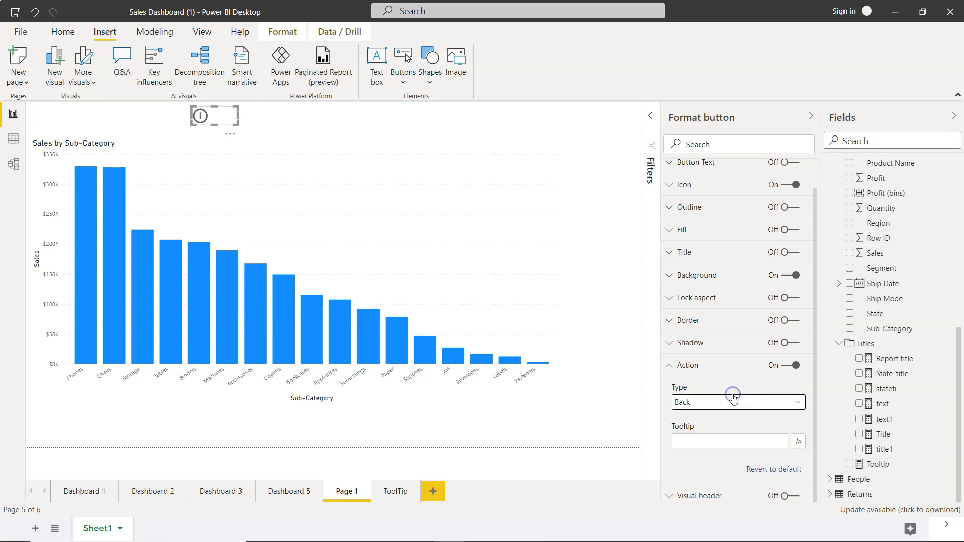
Step: Set the button's tooltip text to 'This is a tooltip'
{"action": "left_click", "coordinate": [755, 442]}
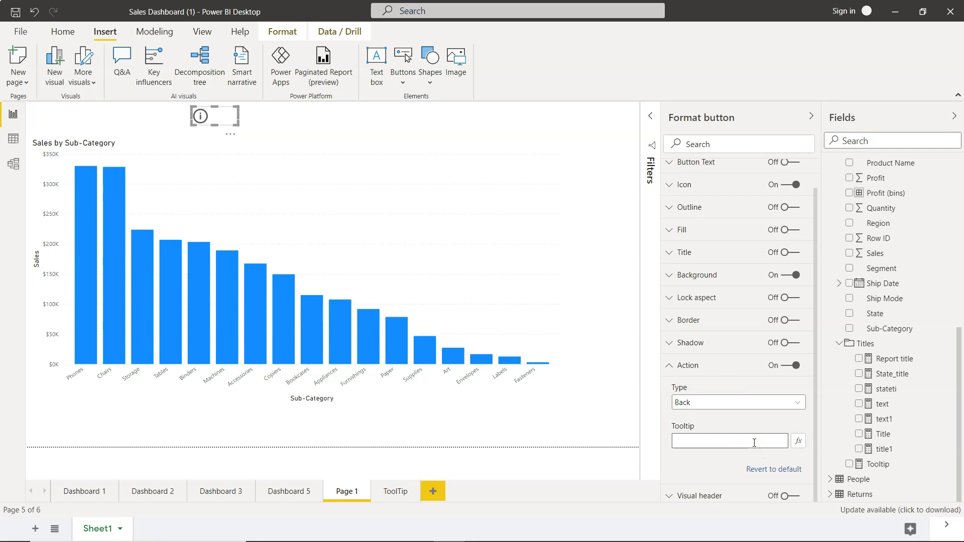
{"action": "type", "text": "This is a tooltip"}
{"action": "key", "text": "Tab"}
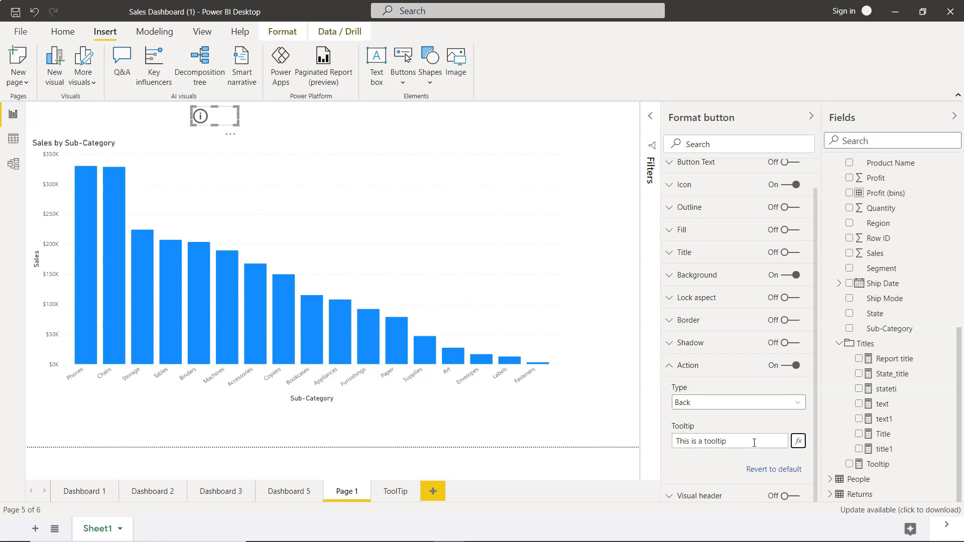
{"action": "left_click", "coordinate": [743, 422]}
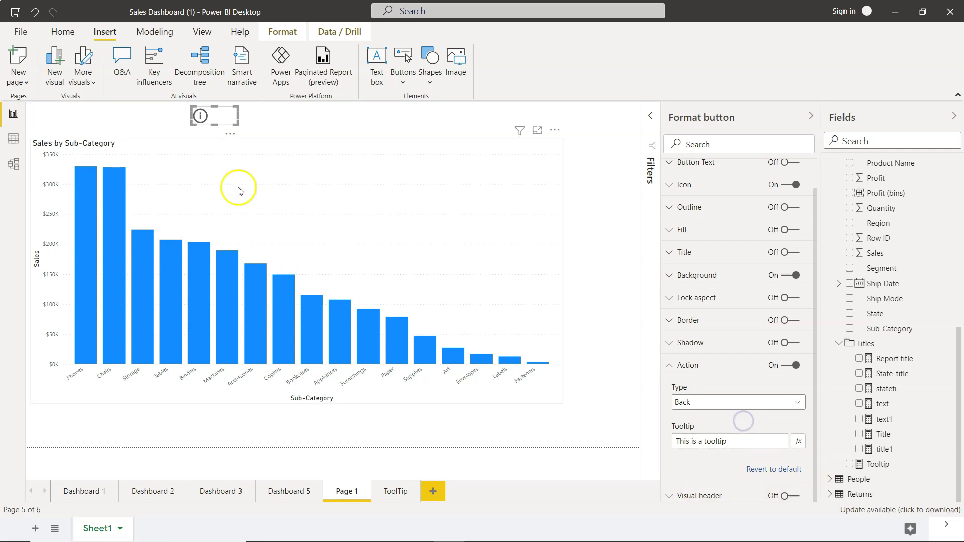
{"action": "mouse_move", "coordinate": [220, 119]}
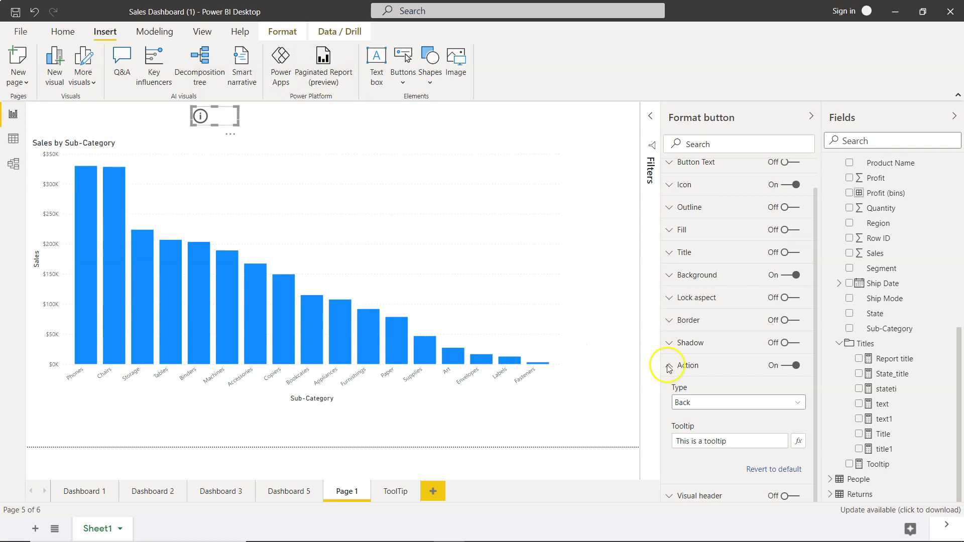
Step: Clear the button's static tooltip text
{"action": "left_click", "coordinate": [744, 442]}
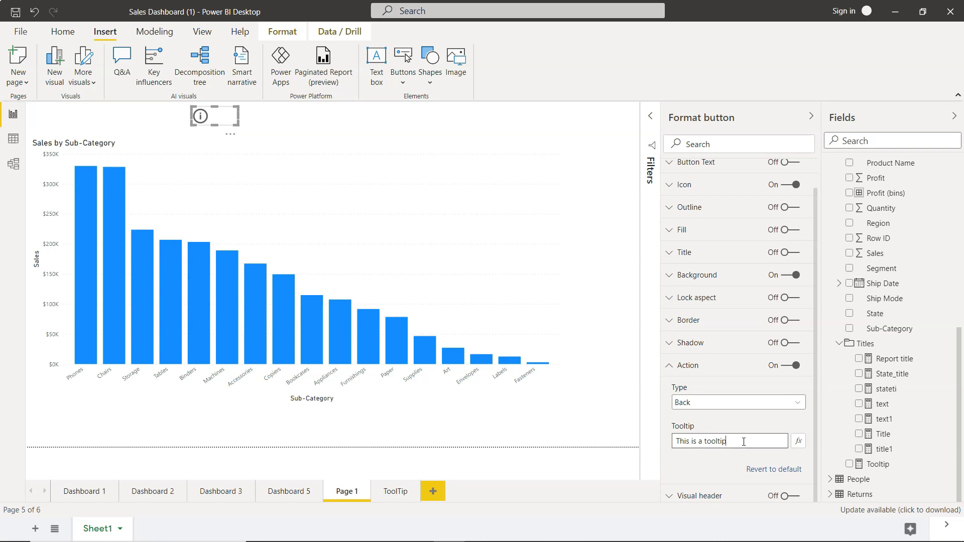
{"action": "key", "text": "ctrl+a"}
{"action": "key", "text": "BackSpace"}
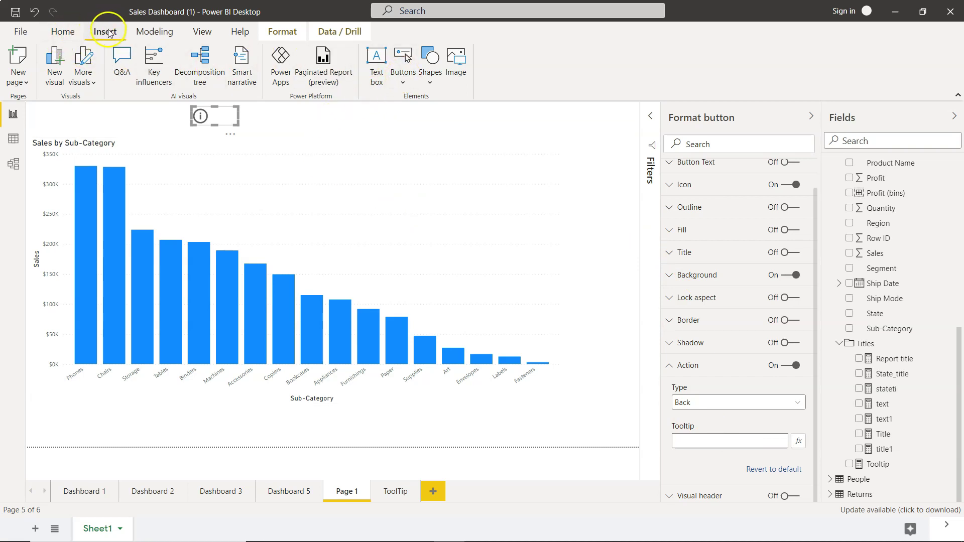
Step: Create measure Sales_tooltip = SUM(Orders[Sales])&" is the total sales clocked"
{"action": "left_click", "coordinate": [70, 32]}
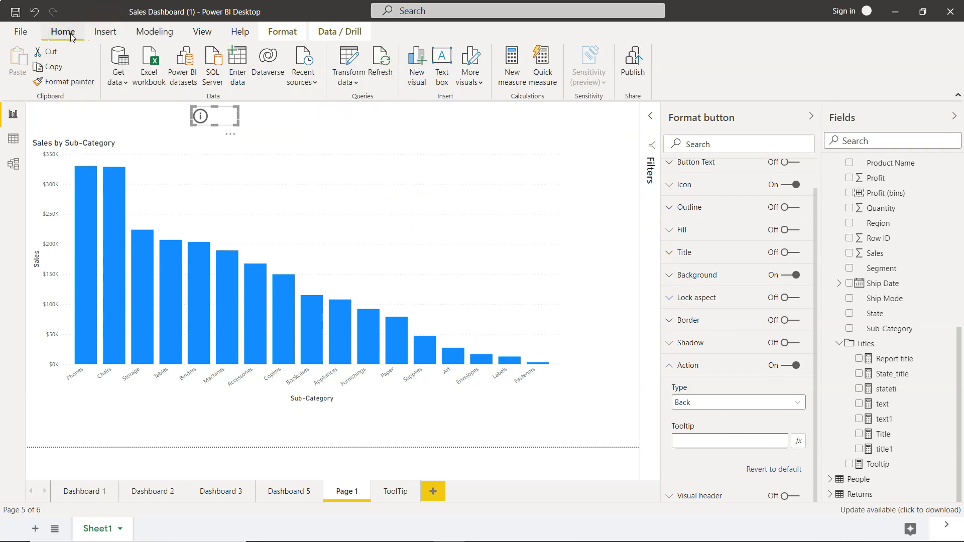
{"action": "left_click", "coordinate": [512, 62]}
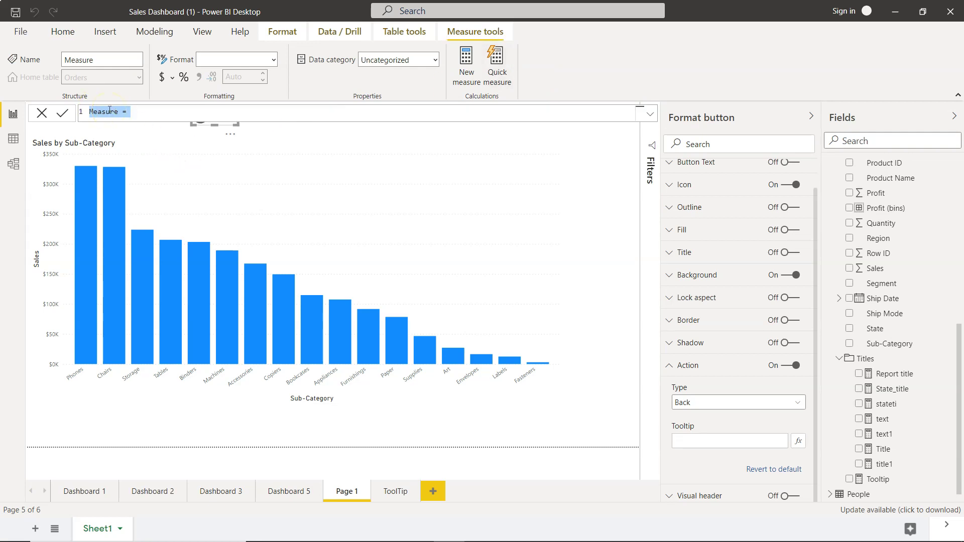
{"action": "type", "text": "Sales_"}
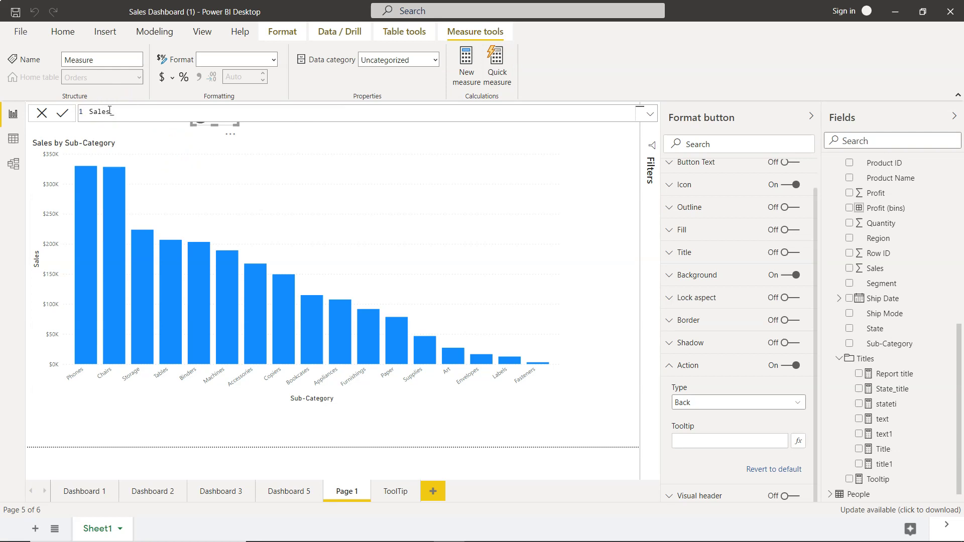
{"action": "type", "text": "tooltip = sum"}
{"action": "key", "text": "Tab"}
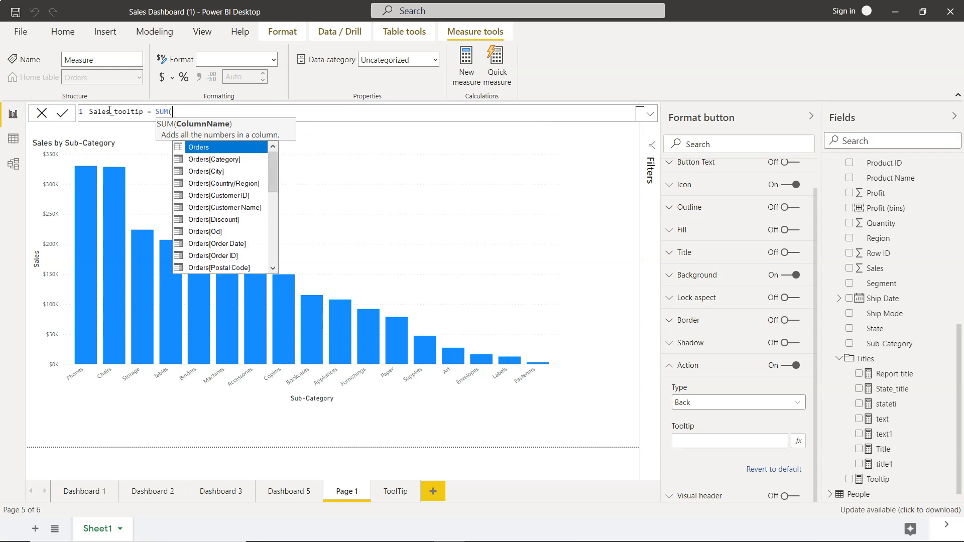
{"action": "type", "text": "sales"}
{"action": "key", "text": "Tab"}
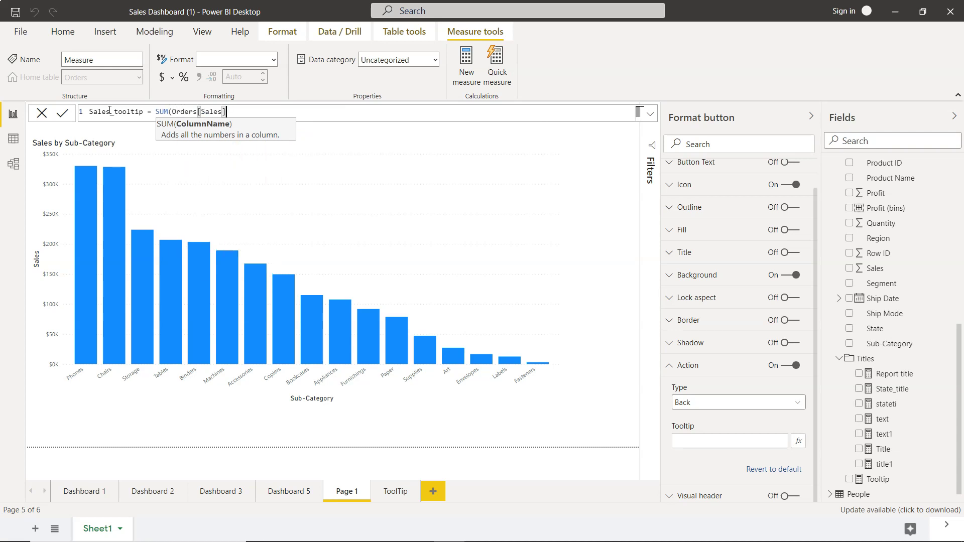
{"action": "type", "text": ")"}
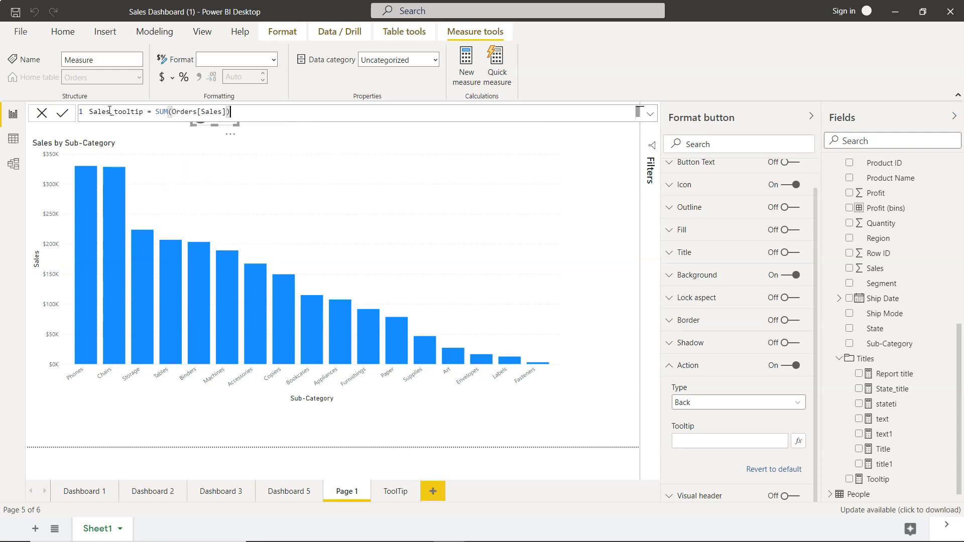
{"action": "type", "text": "&\" is the toatl"}
{"action": "key", "text": "BackSpace"}
{"action": "key", "text": "BackSpace"}
{"action": "key", "text": "BackSpace"}
{"action": "key", "text": "BackSpace"}
{"action": "type", "text": "tal sales clocked\""}
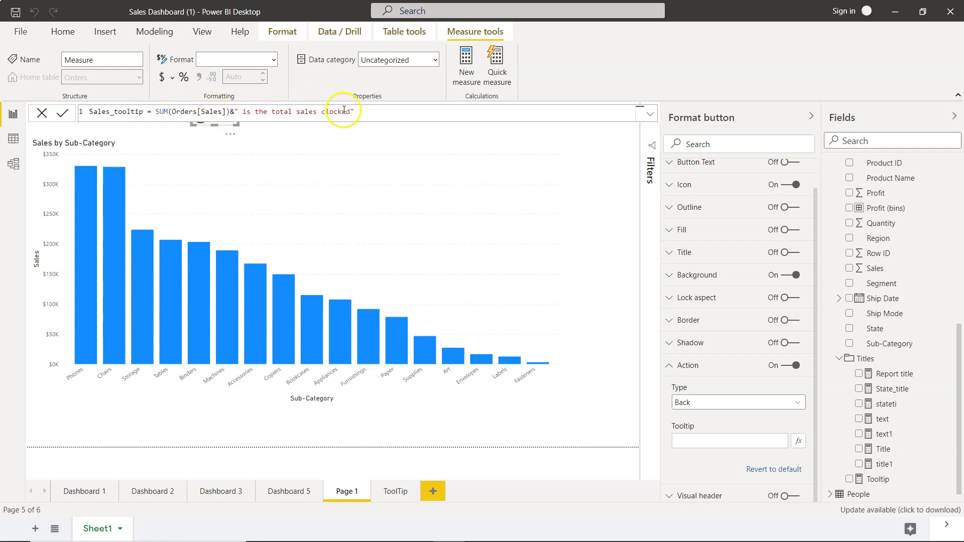
{"action": "left_click", "coordinate": [62, 115]}
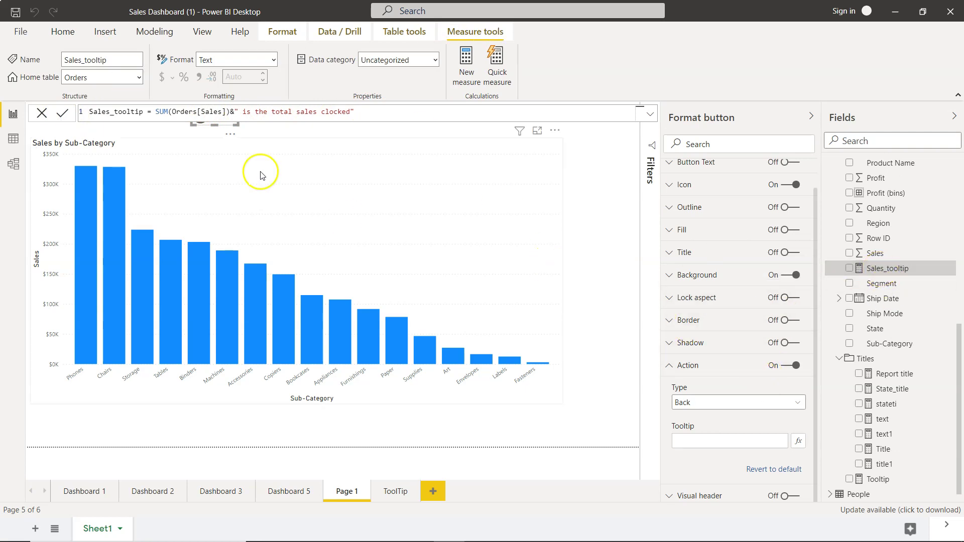
{"action": "left_click", "coordinate": [291, 130]}
Step: Format the info button's tooltip by field value using the Orders Sales_tooltip measure
{"action": "left_click", "coordinate": [202, 119]}
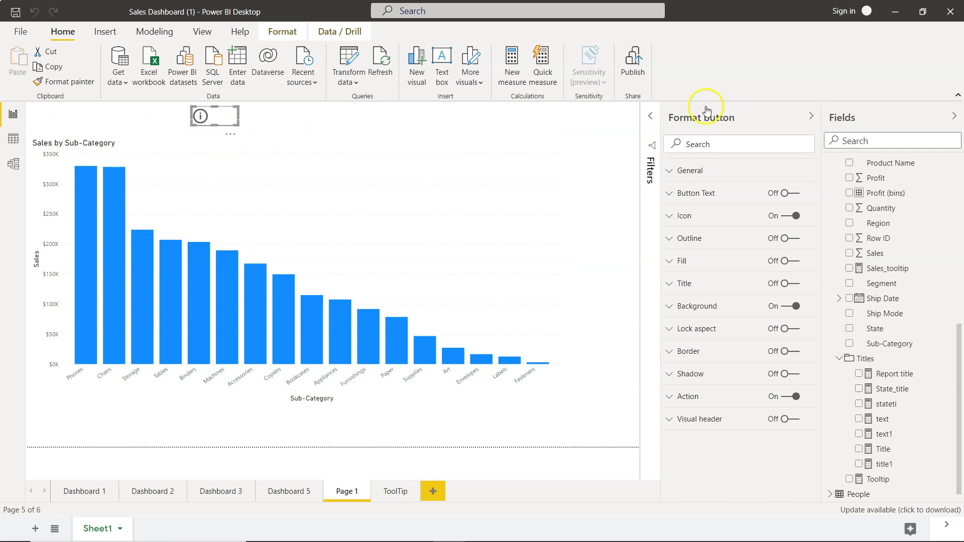
{"action": "left_click", "coordinate": [681, 395]}
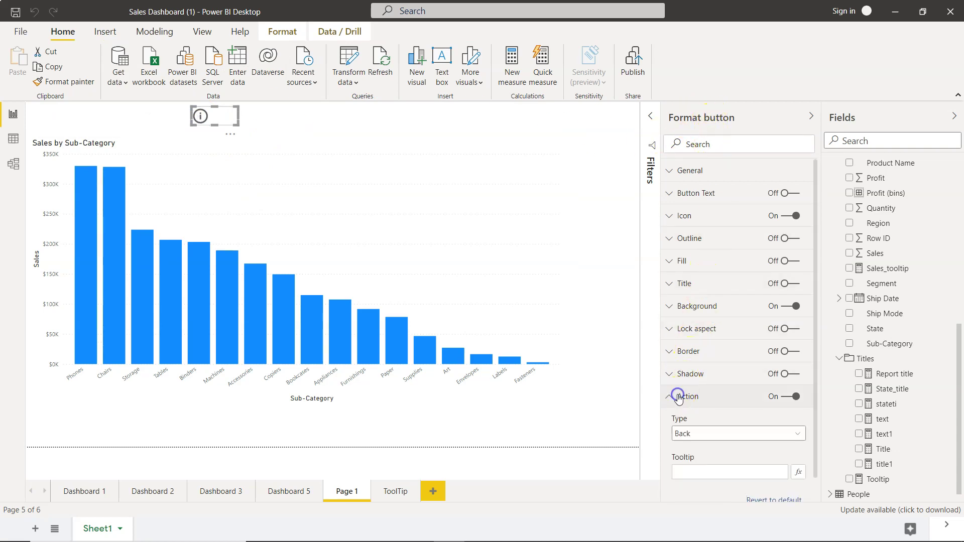
{"action": "scroll", "coordinate": [802, 462], "scroll_direction": "down", "scroll_amount": 1}
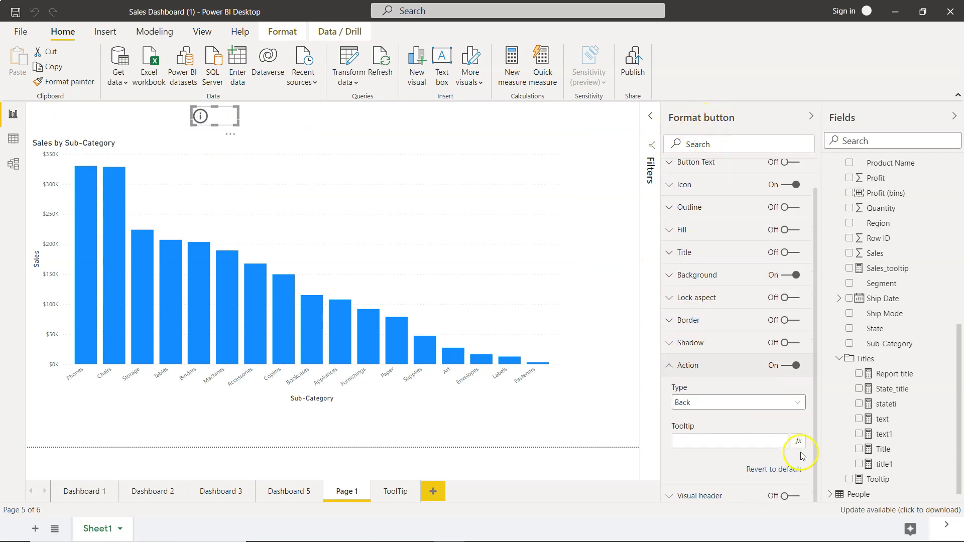
{"action": "left_click", "coordinate": [799, 441]}
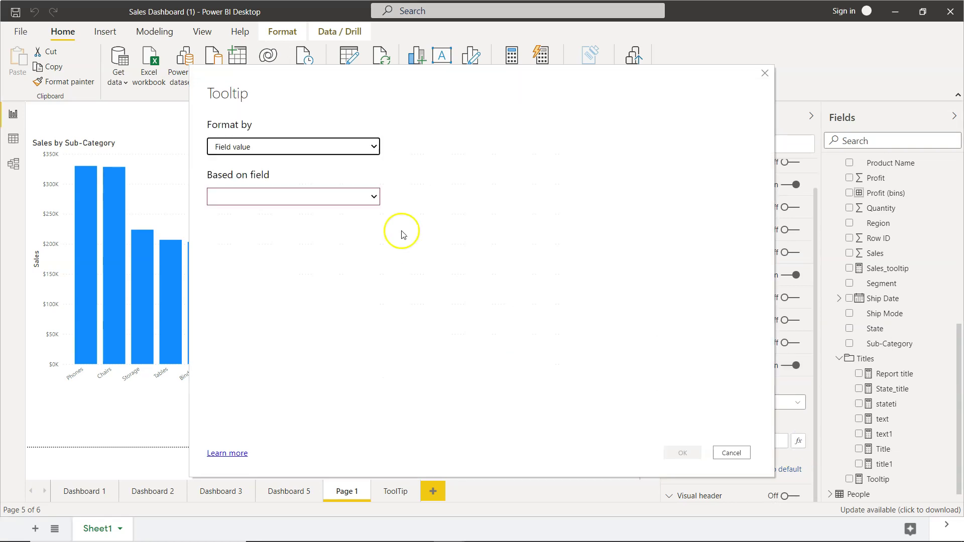
{"action": "left_click", "coordinate": [256, 153]}
{"action": "left_click", "coordinate": [261, 162]}
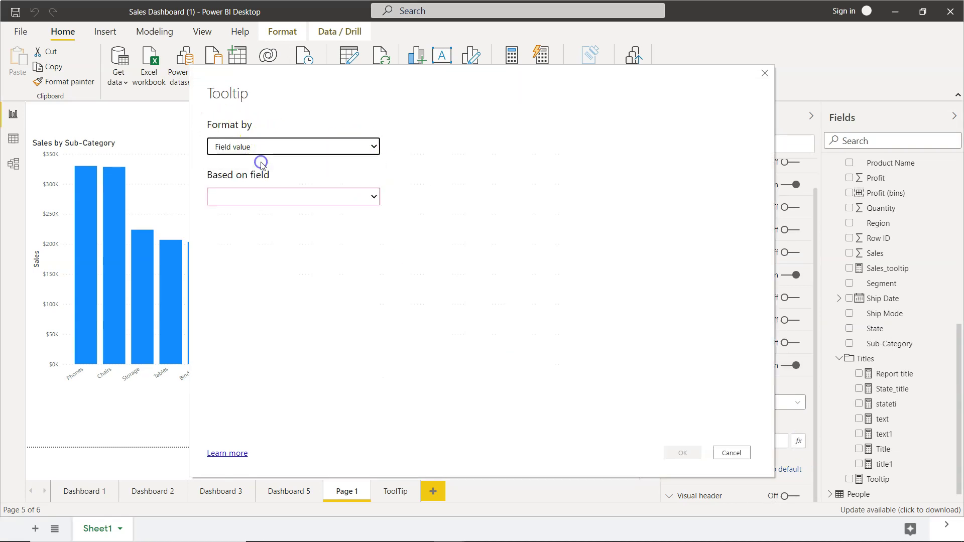
{"action": "left_click", "coordinate": [271, 199]}
{"action": "left_click", "coordinate": [219, 242]}
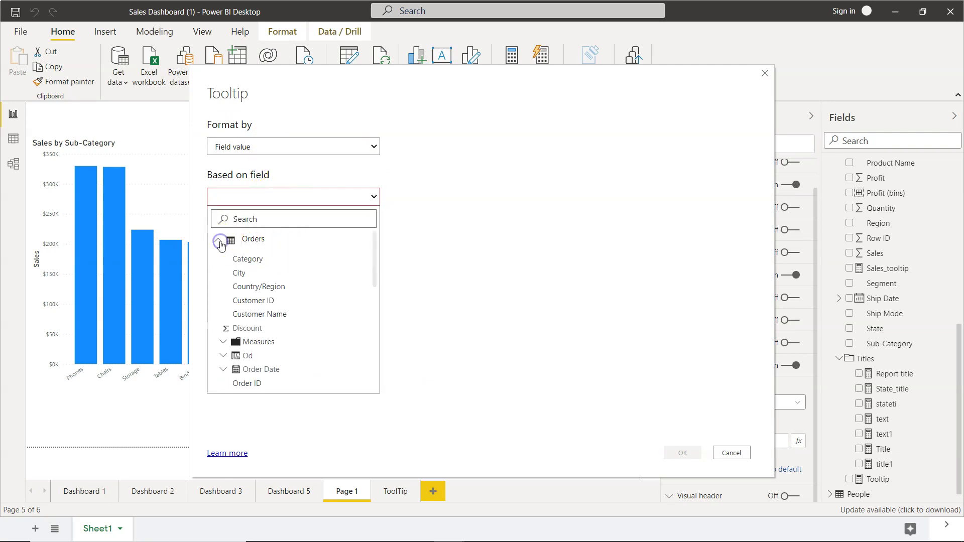
{"action": "scroll", "coordinate": [221, 251], "scroll_direction": "down", "scroll_amount": 3}
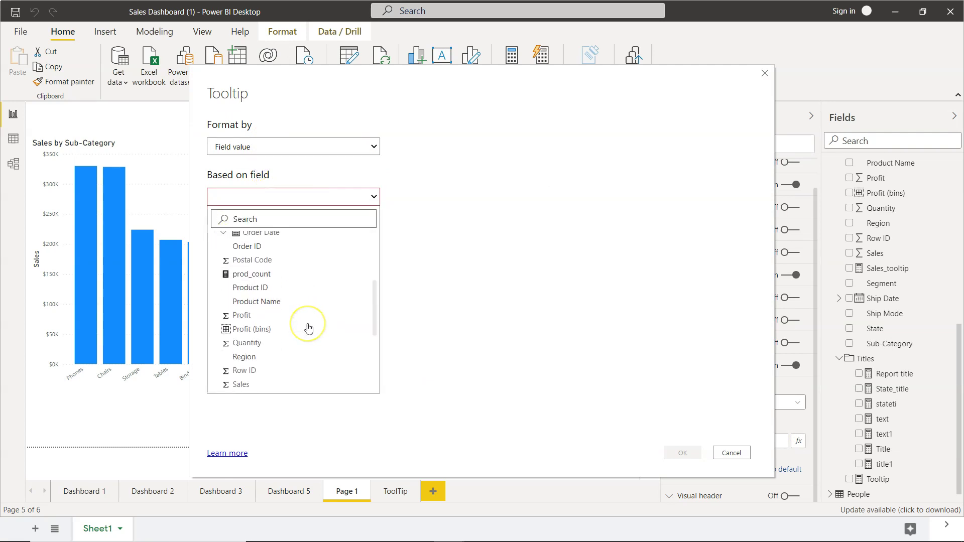
{"action": "scroll", "coordinate": [308, 327], "scroll_direction": "down", "scroll_amount": 2}
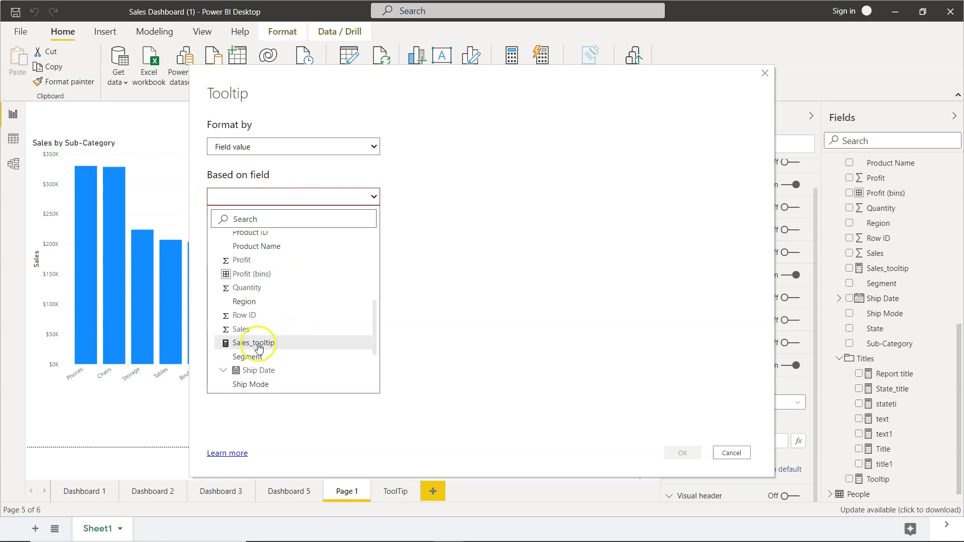
{"action": "left_click", "coordinate": [258, 344]}
{"action": "left_click", "coordinate": [681, 453]}
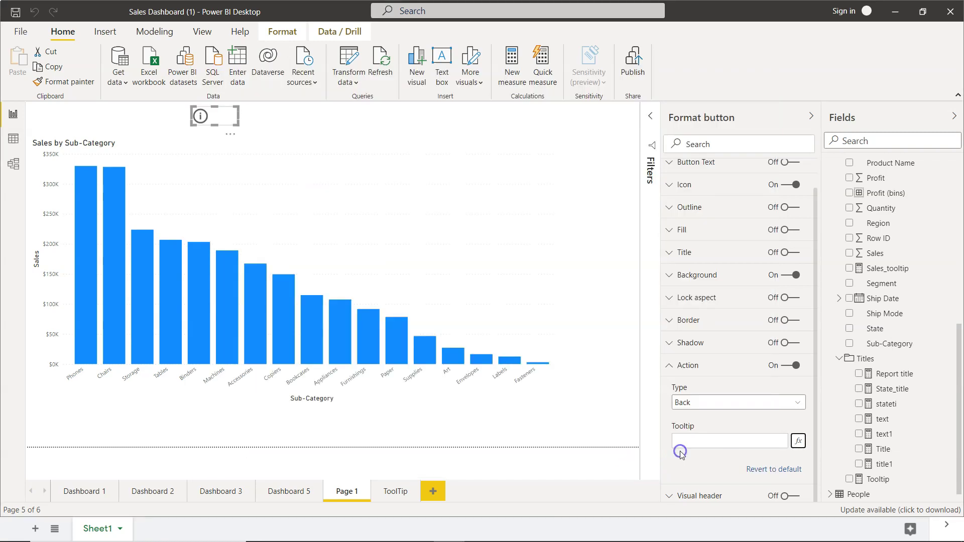
Step: Check that the info button's tooltip reads '2297200.86029997 is the total sales clocked'
{"action": "left_click", "coordinate": [604, 143]}
{"action": "mouse_move", "coordinate": [210, 116]}
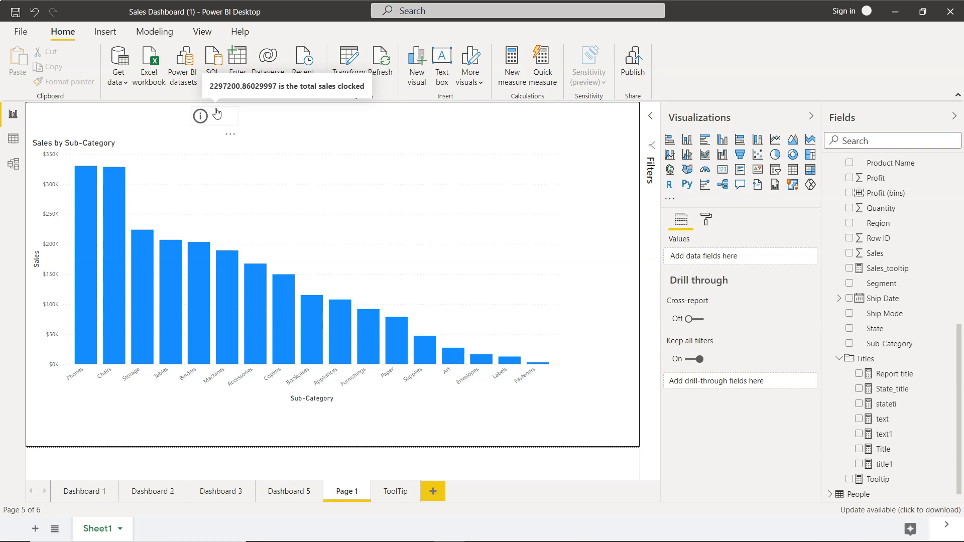
{"action": "left_click", "coordinate": [202, 120]}
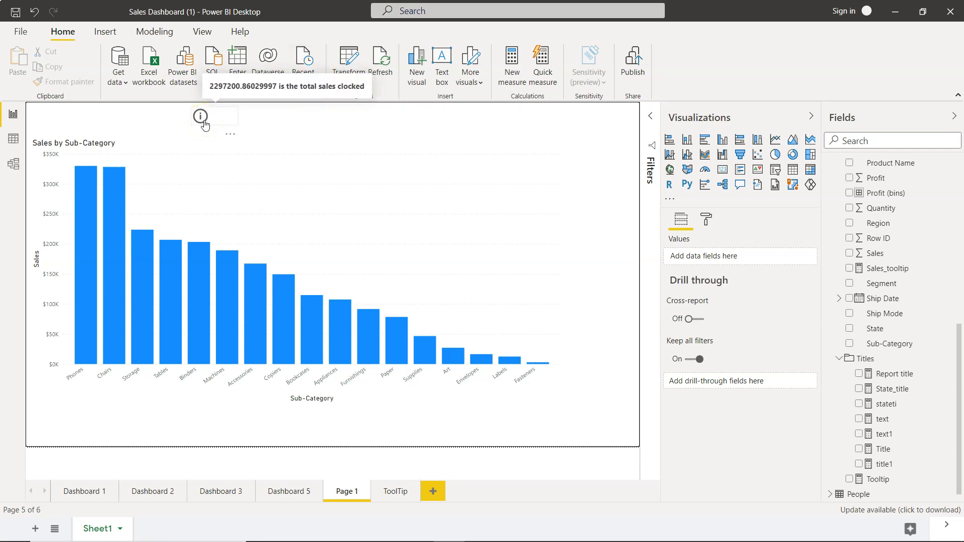
{"action": "left_click", "coordinate": [384, 129]}
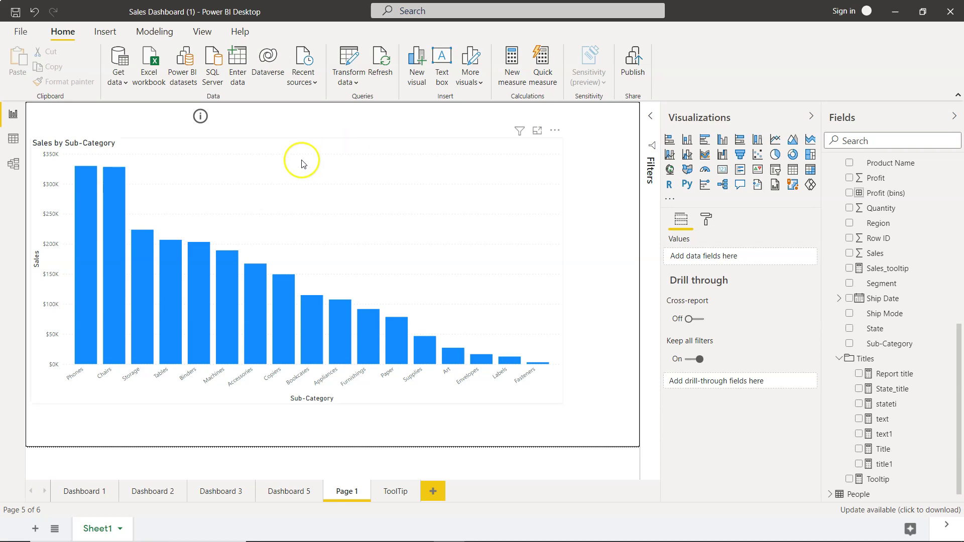
{"action": "left_click", "coordinate": [200, 119]}
{"action": "mouse_move", "coordinate": [200, 120]}
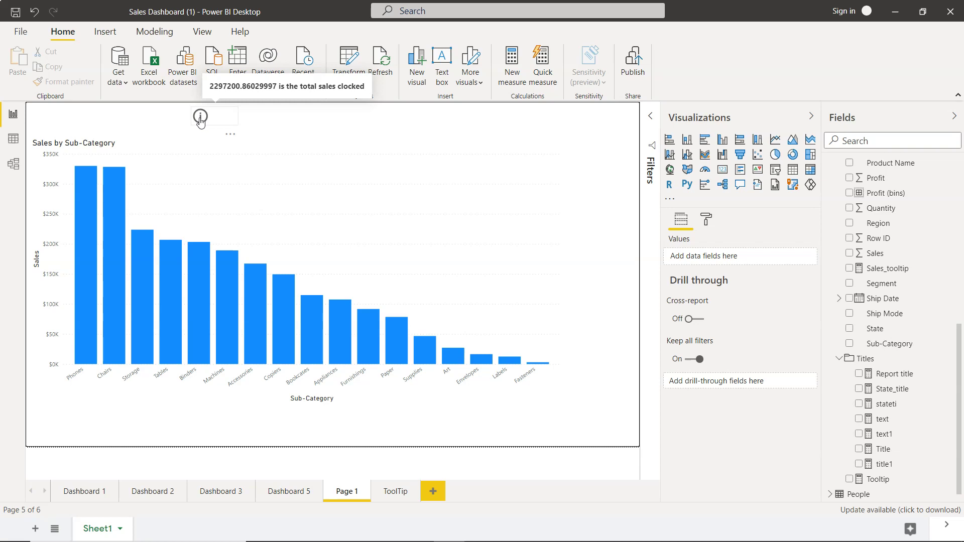
{"action": "left_click", "coordinate": [306, 135]}
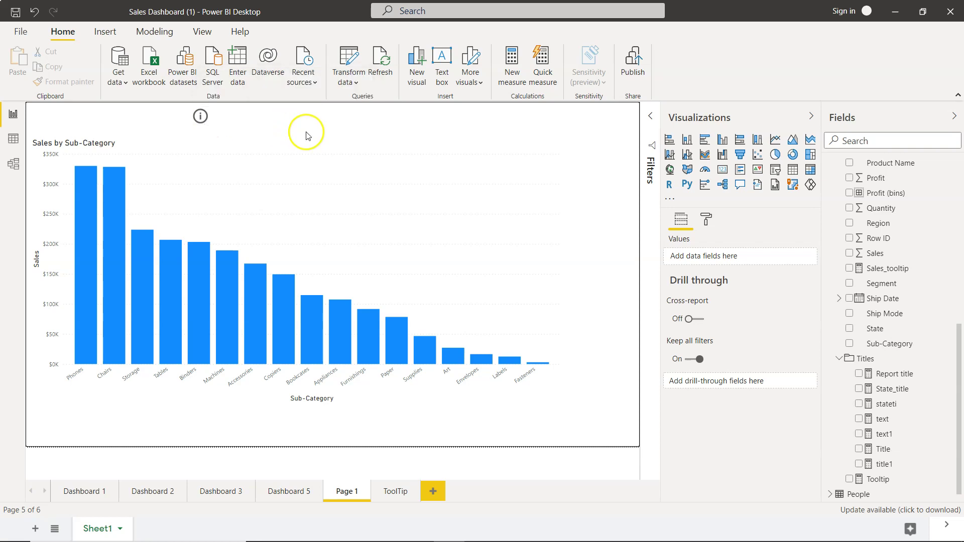